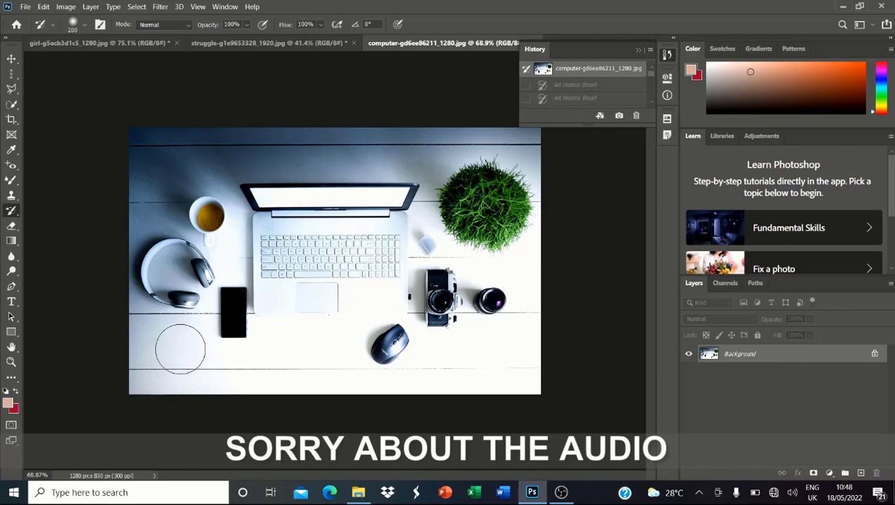
# Switch to the Art History Brush and set its brush size to 175 px
pyautogui.rightClick(13, 214)
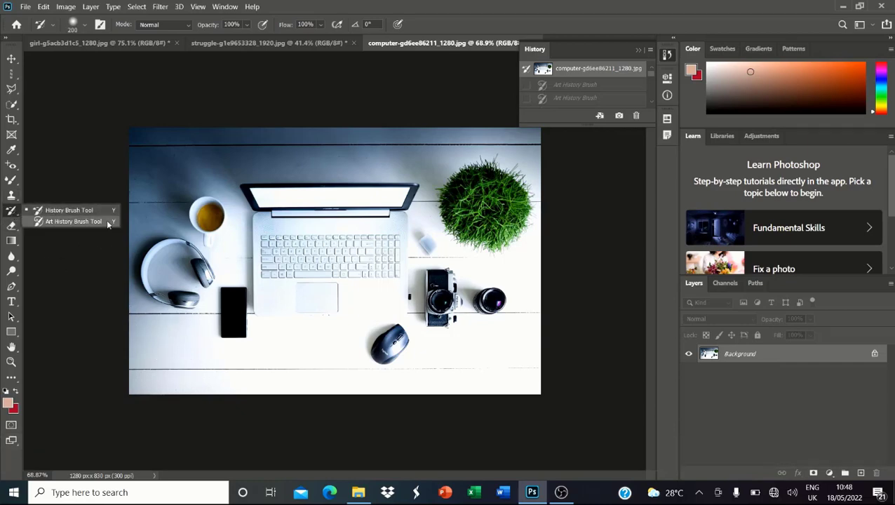
pyautogui.click(82, 223)
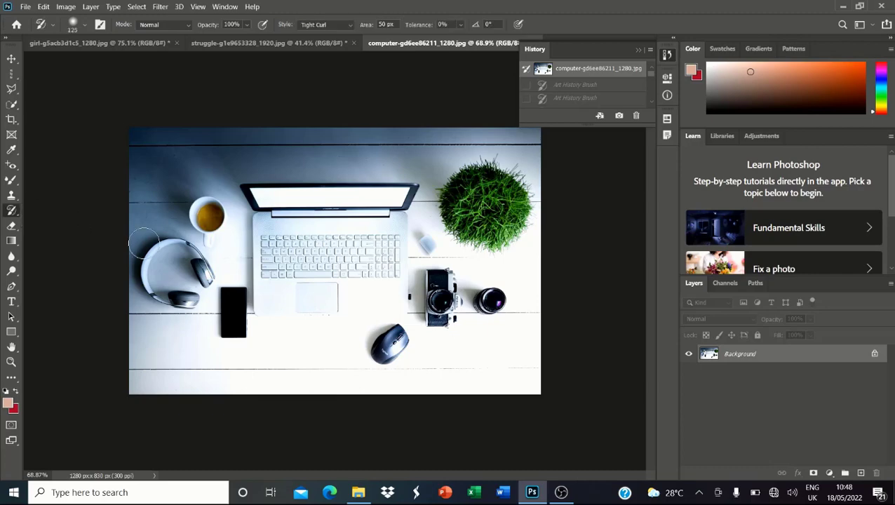
pyautogui.scroll(2, 363, 259)
pyautogui.scroll(-3, 366, 259)
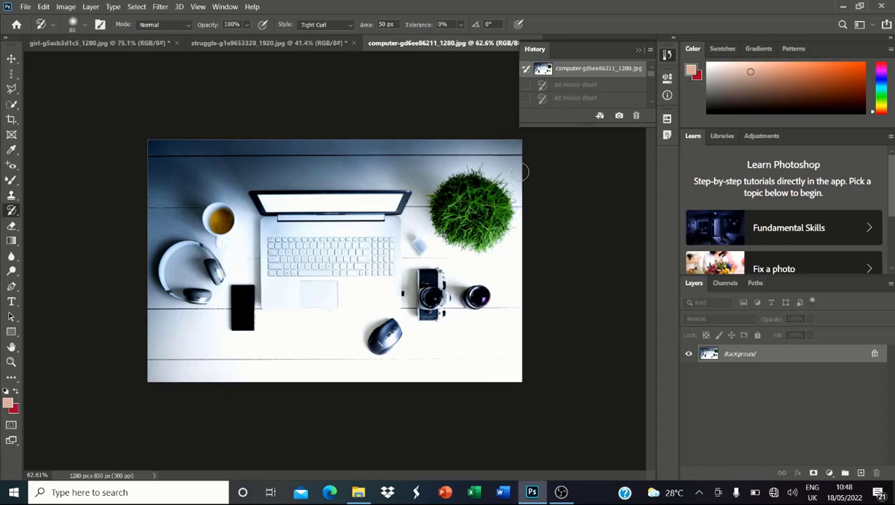
pyautogui.scroll(3, 521, 172)
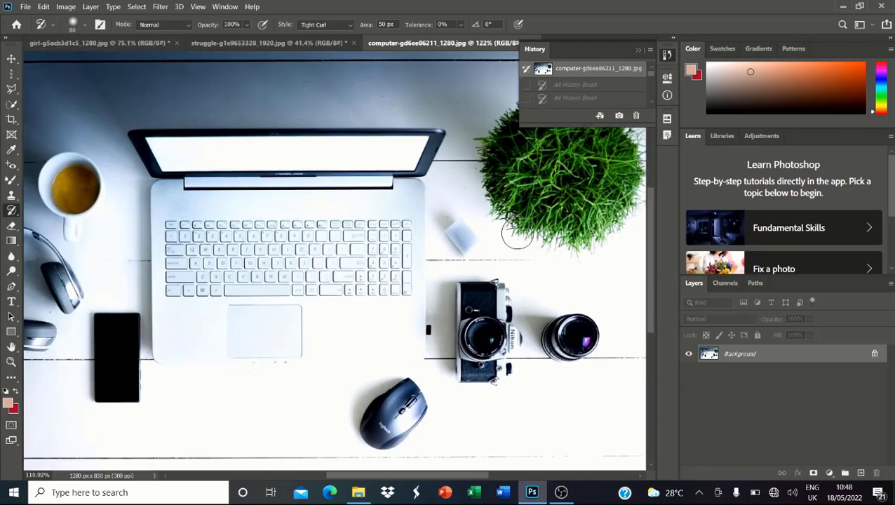
pyautogui.scroll(-3, 219, 211)
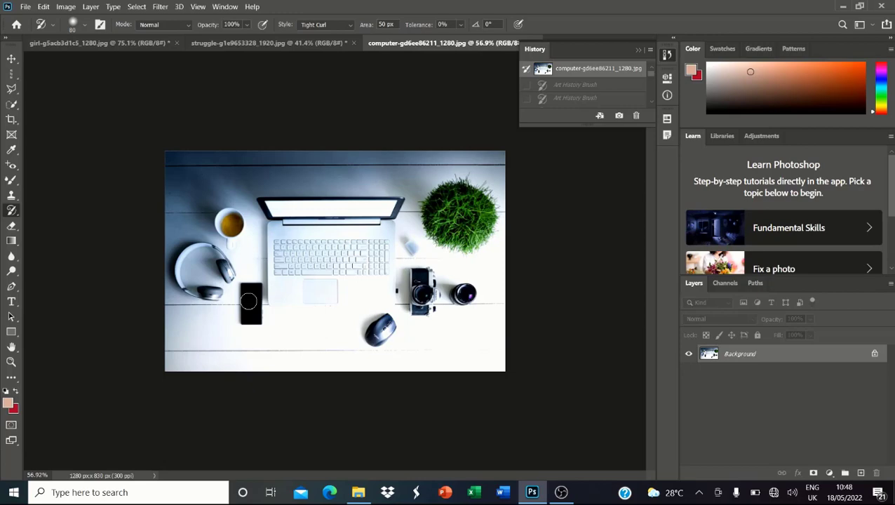
pyautogui.press(']')
pyautogui.scroll(3, 196, 161)
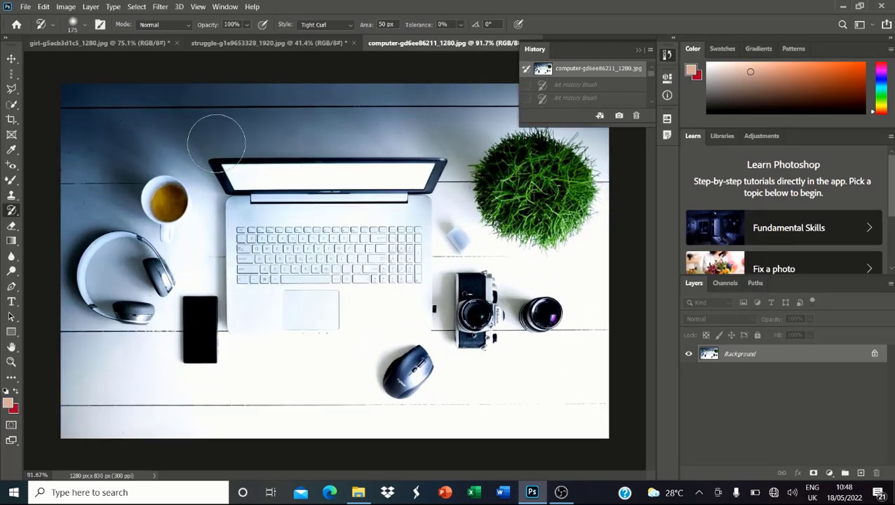
pyautogui.scroll(-2, 434, 190)
pyautogui.scroll(3, 435, 190)
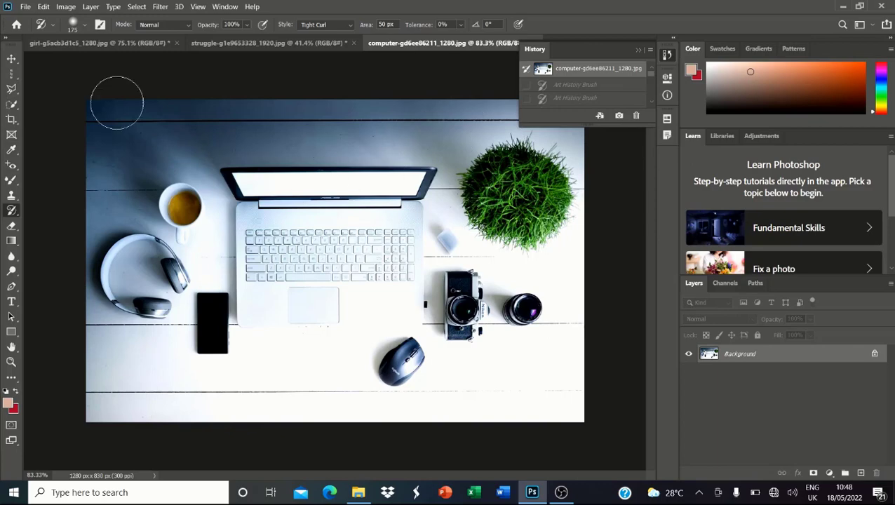
# Paint several History Brush strokes over the dark wood, the coffee cup and the headphones area of the desk photo
pyautogui.rightClick(12, 210)
pyautogui.click(53, 209)
pyautogui.moveTo(222, 135)
pyautogui.mouseDown()
pyautogui.moveTo(254, 119)
pyautogui.moveTo(180, 117)
pyautogui.moveTo(135, 178)
pyautogui.moveTo(161, 150)
pyautogui.moveTo(212, 153)
pyautogui.mouseUp()
pyautogui.moveTo(115, 207)
pyautogui.mouseDown()
pyautogui.moveTo(173, 212)
pyautogui.moveTo(200, 148)
pyautogui.mouseUp()
pyautogui.moveTo(200, 148)
pyautogui.mouseDown()
pyautogui.moveTo(188, 203)
pyautogui.moveTo(87, 308)
pyautogui.mouseUp()
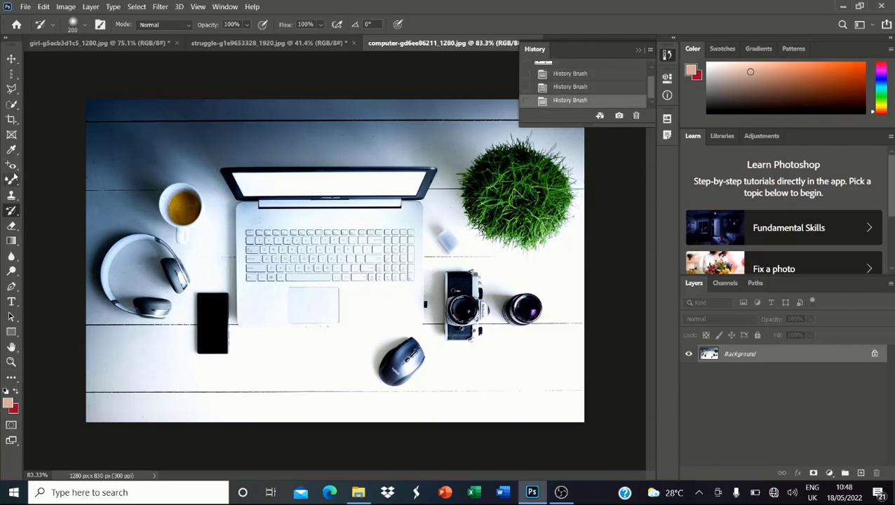
# Crop the photo to about 304 x 234 px around the laptop's screen and upper keyboard, and try the History Brush on it
pyautogui.click(11, 119)
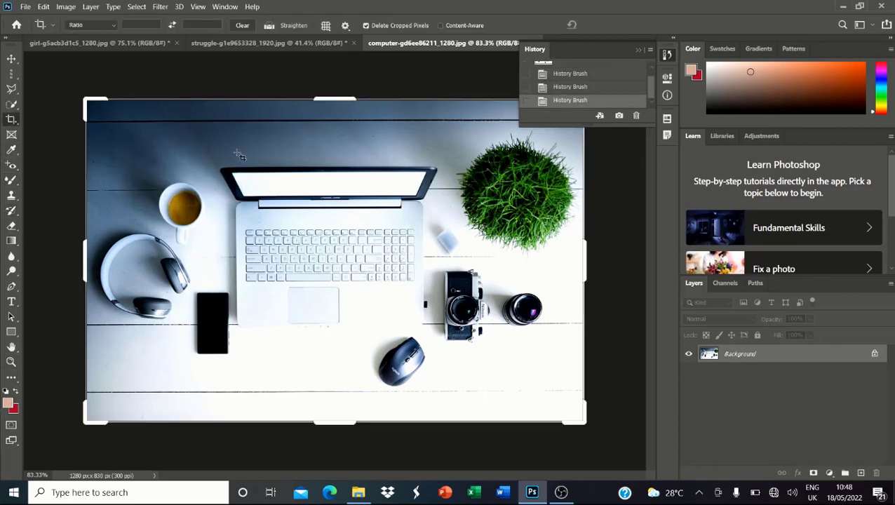
pyautogui.moveTo(238, 156); pyautogui.dragTo(357, 245)
pyautogui.press('Return')
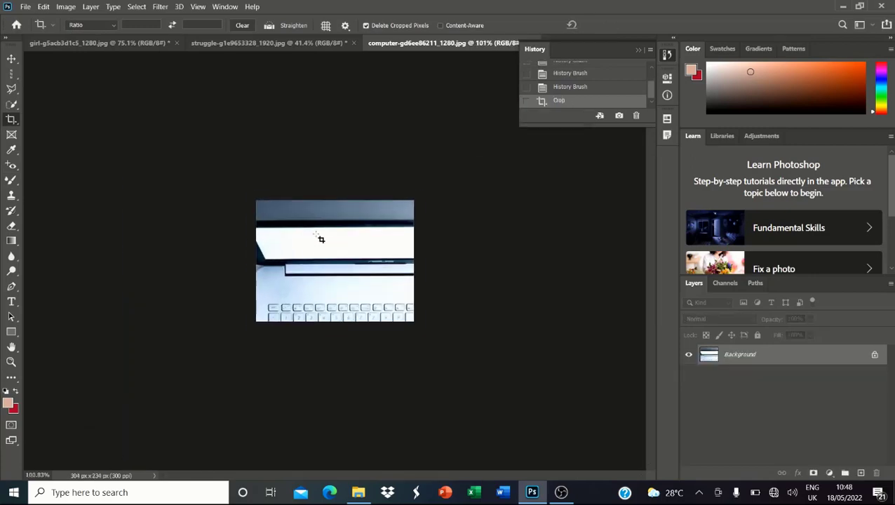
pyautogui.scroll(5, 316, 235)
pyautogui.click(12, 210)
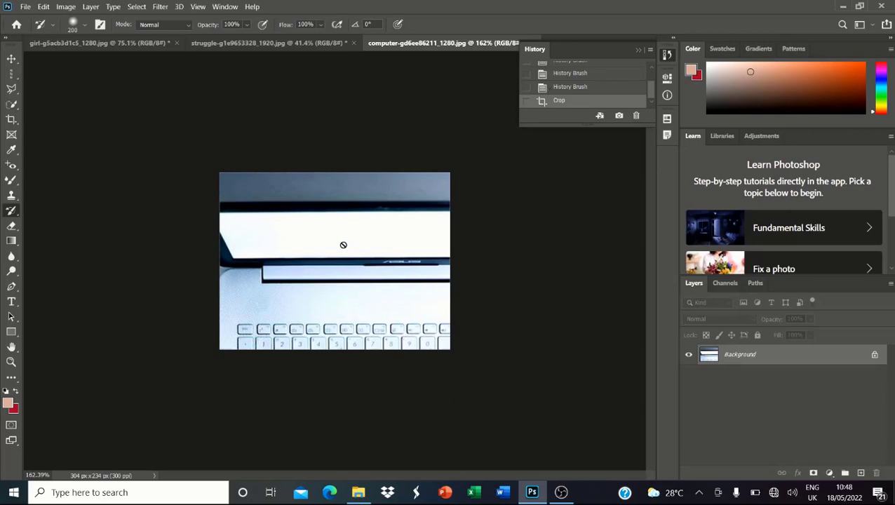
# Revert the photo to the history state before the crop and fit it in the view
pyautogui.click(568, 88)
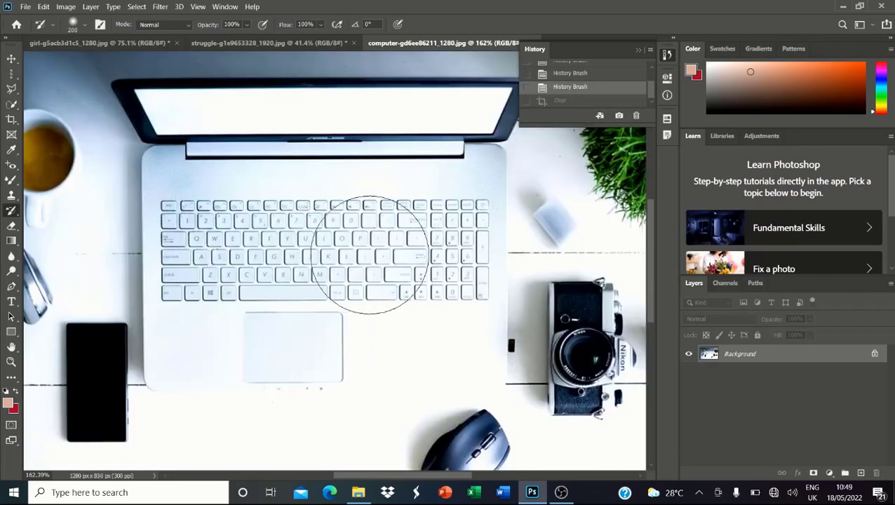
pyautogui.hotkey('ctrl', '0')
# Switch to the Art History Brush and set its brush size to 125 px
pyautogui.rightClick(11, 210)
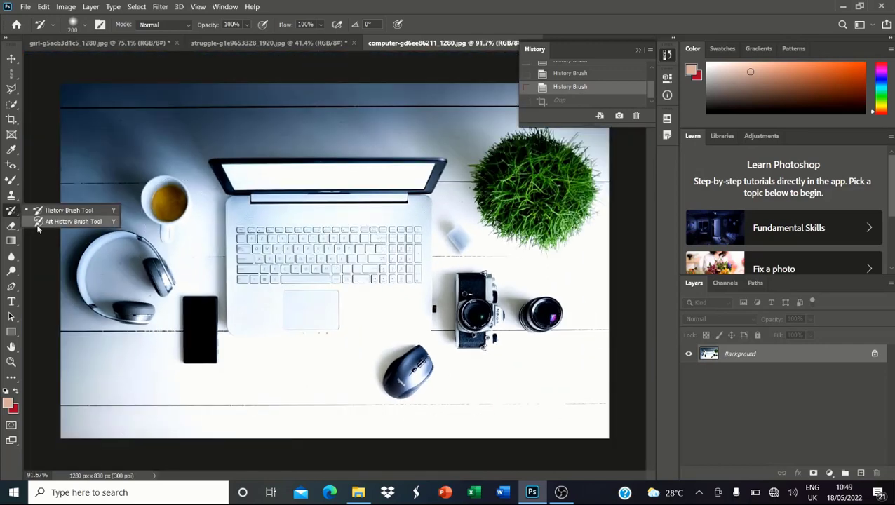
pyautogui.click(65, 223)
pyautogui.hotkey('ctrl', '-')
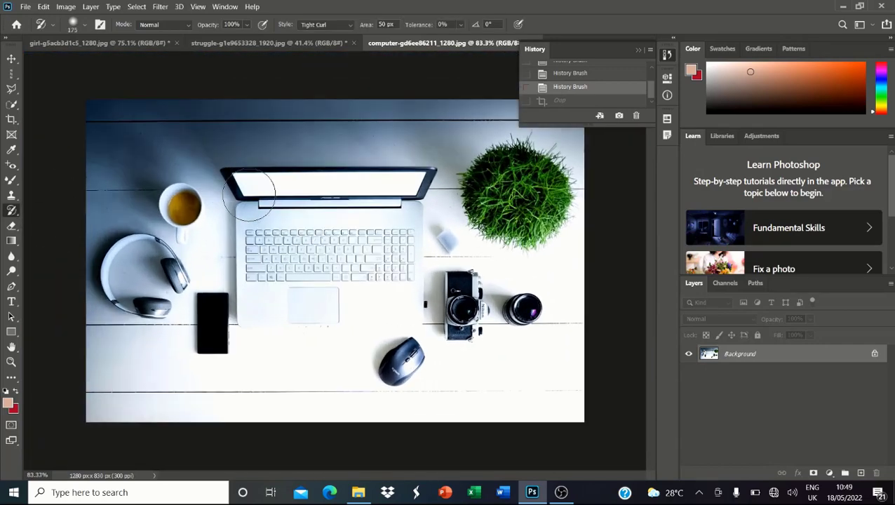
pyautogui.press(']')
pyautogui.press(']')
pyautogui.press(']')
pyautogui.press('[')
pyautogui.press('[')
pyautogui.press('[')
pyautogui.press('[')
pyautogui.press('[')
# Paint over the dark wood above the cup and laptop in the Tight Short style with an area of 20 px
pyautogui.click(320, 26)
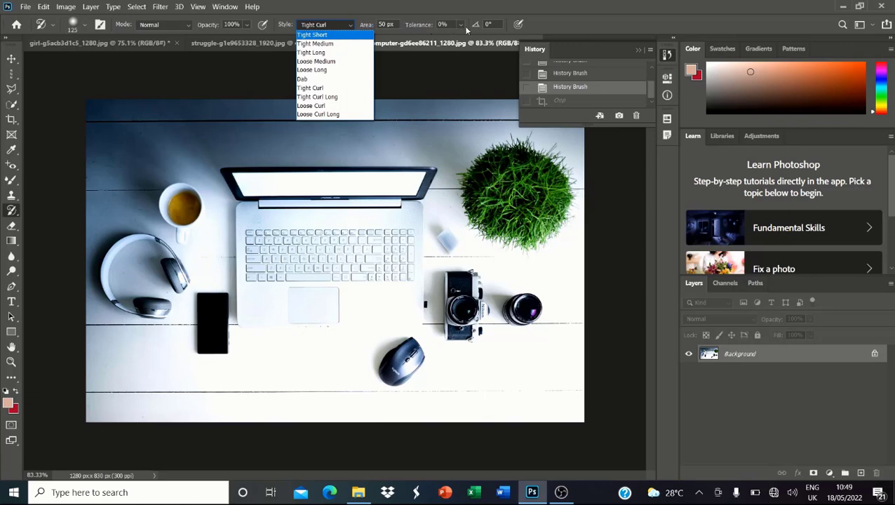
pyautogui.click(382, 14)
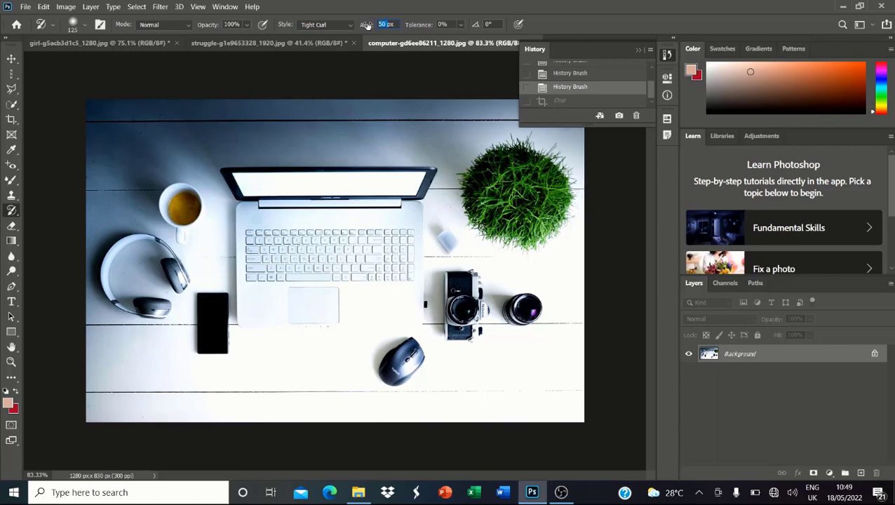
pyautogui.write('20px')
pyautogui.click(328, 24)
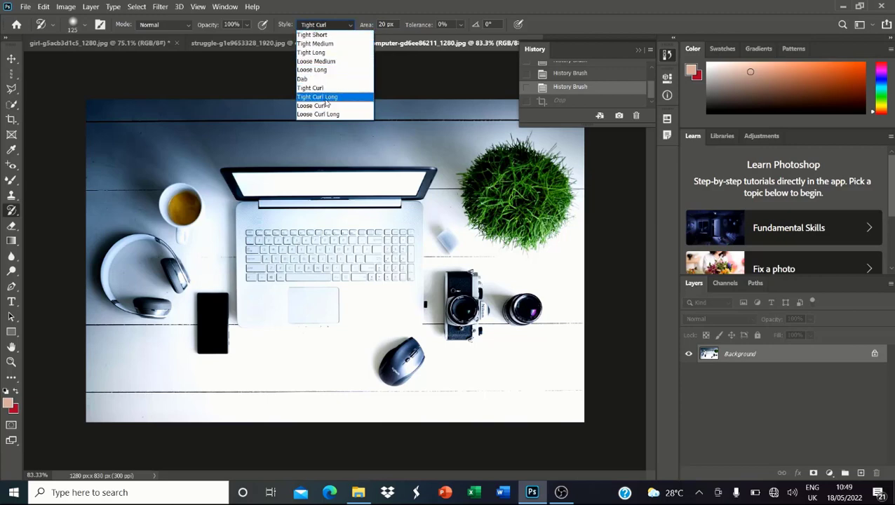
pyautogui.click(317, 34)
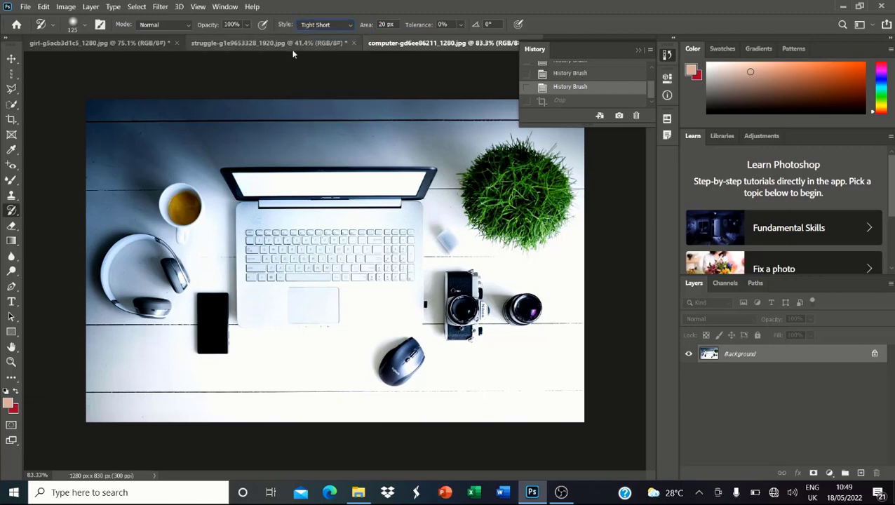
pyautogui.moveTo(160, 134); pyautogui.dragTo(148, 166)
pyautogui.moveTo(258, 137); pyautogui.dragTo(330, 126)
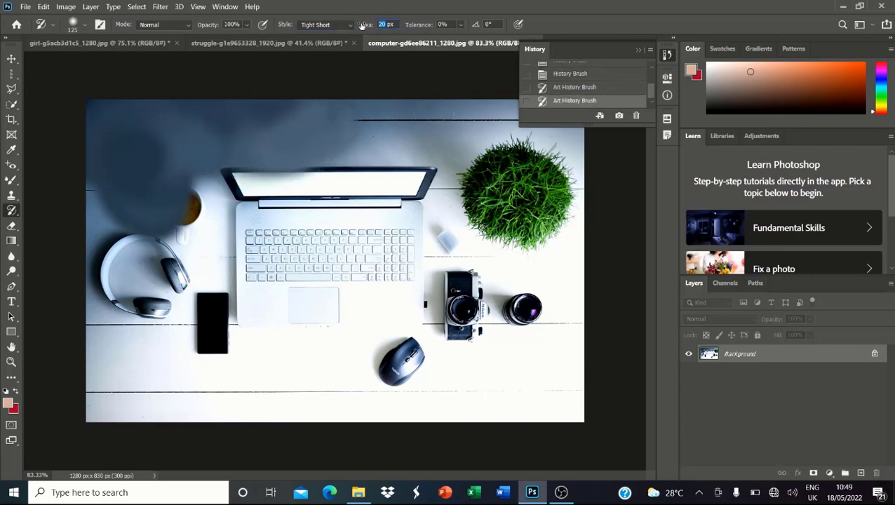
# Set the brush area to 5 px and paint over the wood beside the plant and the plant itself
pyautogui.write('5')
pyautogui.press('Return')
pyautogui.moveTo(417, 123); pyautogui.dragTo(424, 120)
pyautogui.click(550, 166)
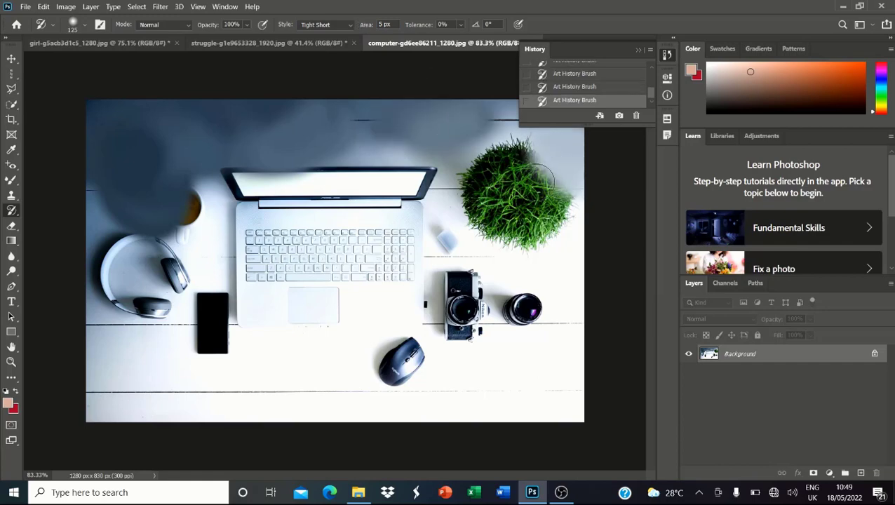
pyautogui.moveTo(521, 197); pyautogui.dragTo(526, 181)
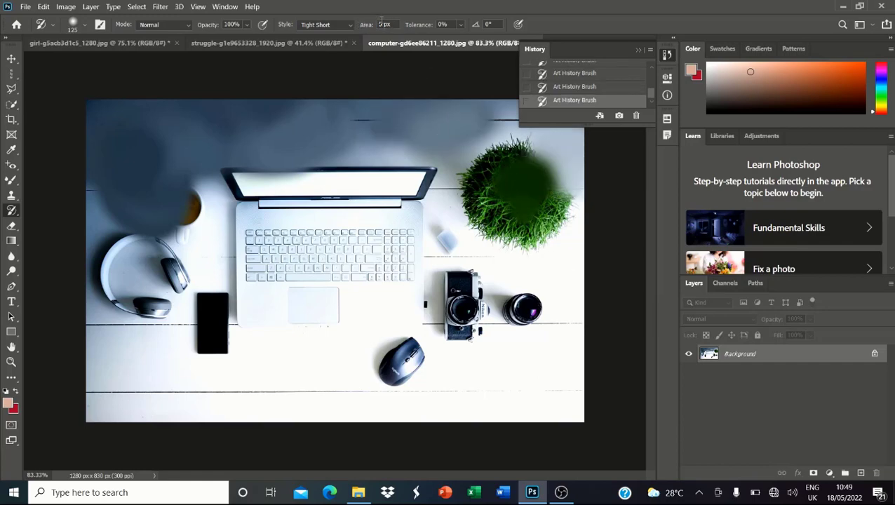
# Paint swirls across the plant, laptop, headphones and lower desk using the Tight Curl Long style
pyautogui.click(323, 25)
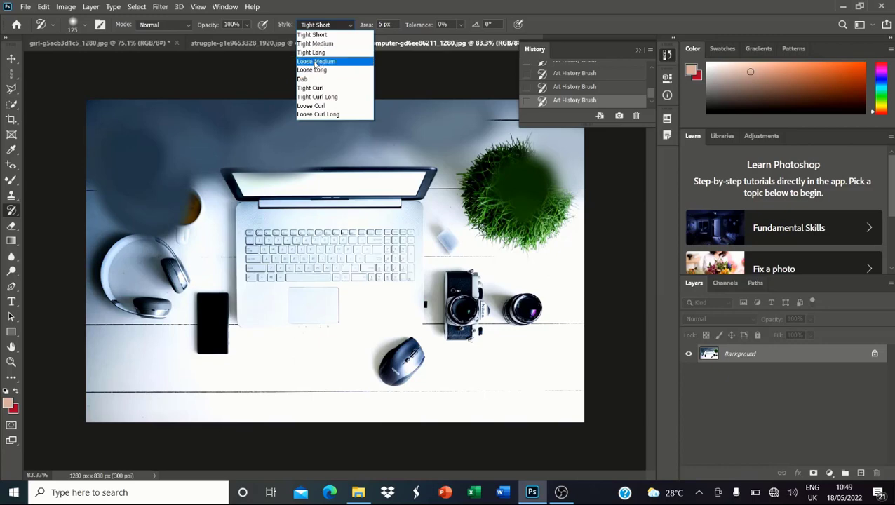
pyautogui.click(312, 105)
pyautogui.click(323, 25)
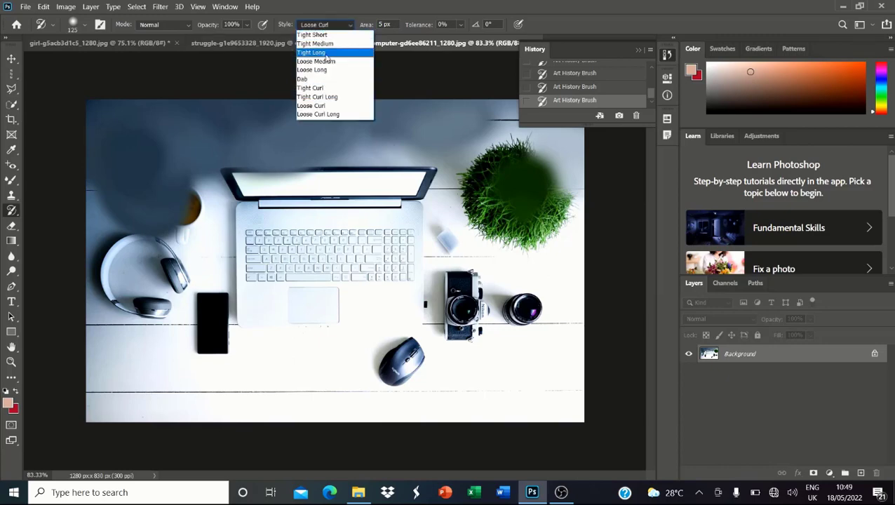
pyautogui.click(320, 96)
pyautogui.moveTo(510, 200); pyautogui.dragTo(528, 232)
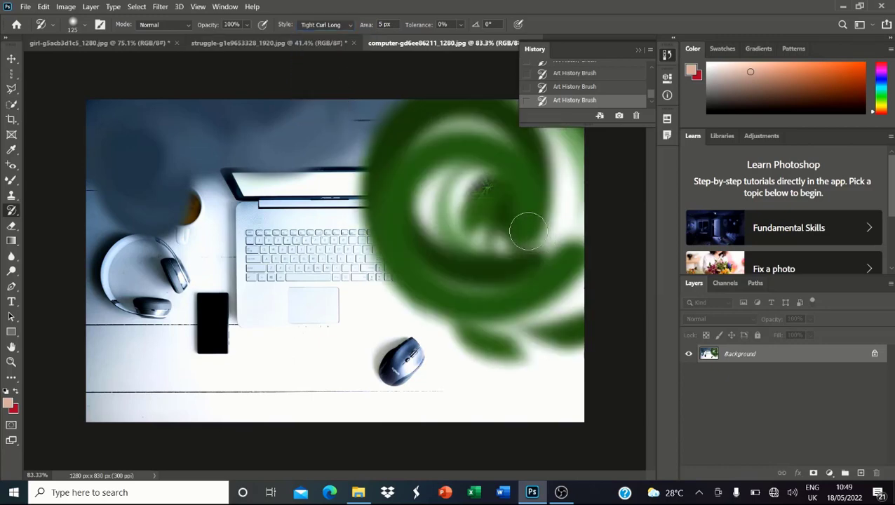
pyautogui.moveTo(231, 182)
pyautogui.mouseDown()
pyautogui.moveTo(124, 186)
pyautogui.moveTo(176, 252)
pyautogui.moveTo(121, 379)
pyautogui.moveTo(211, 412)
pyautogui.moveTo(349, 412)
pyautogui.moveTo(442, 393)
pyautogui.moveTo(558, 411)
pyautogui.mouseUp()
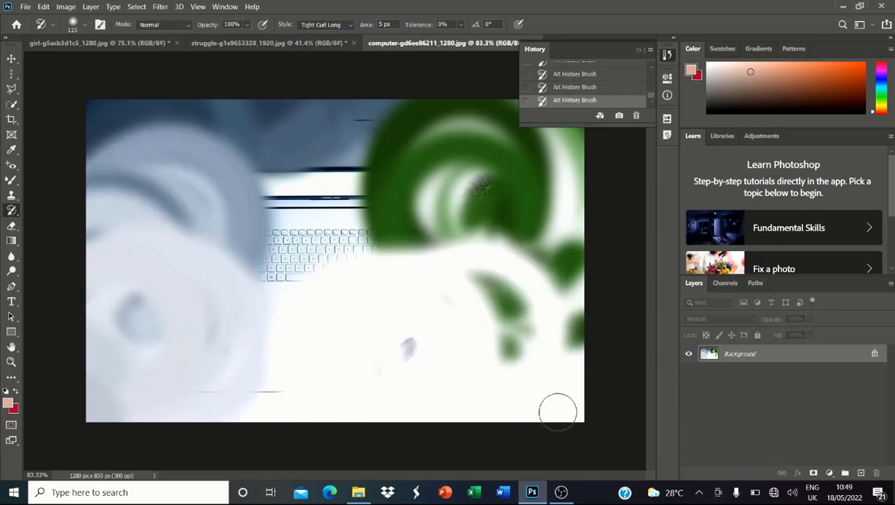
# Set the brush's blending mode to Hue and paint across the swirled image
pyautogui.click(165, 25)
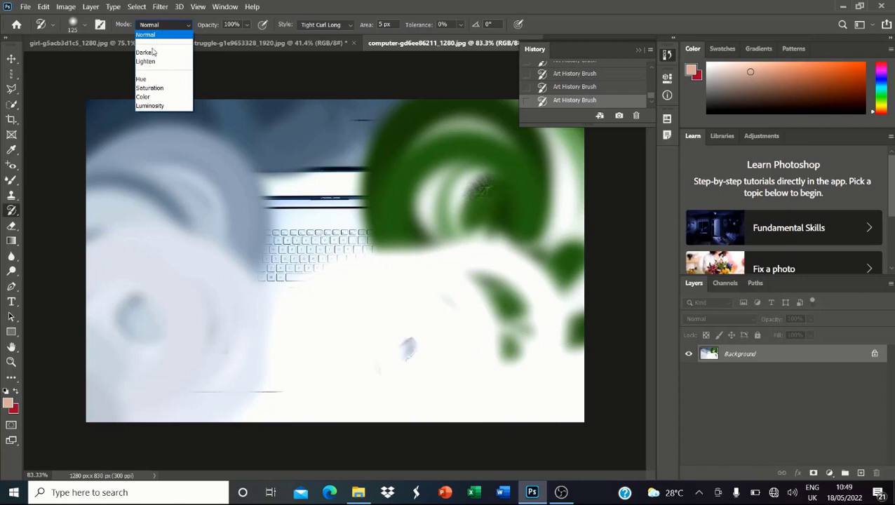
pyautogui.click(141, 80)
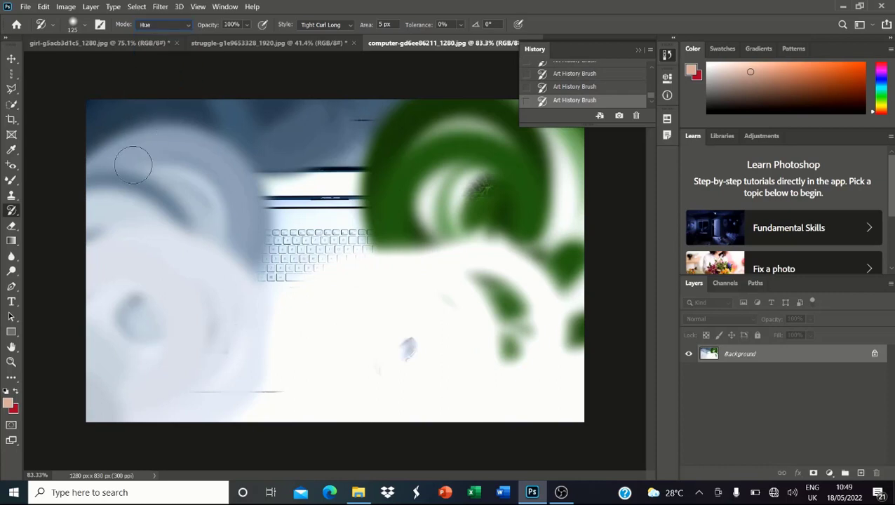
pyautogui.moveTo(151, 219)
pyautogui.mouseDown()
pyautogui.moveTo(171, 143)
pyautogui.moveTo(291, 312)
pyautogui.moveTo(481, 339)
pyautogui.moveTo(527, 356)
pyautogui.moveTo(533, 262)
pyautogui.moveTo(511, 150)
pyautogui.moveTo(486, 113)
pyautogui.moveTo(336, 118)
pyautogui.moveTo(273, 227)
pyautogui.mouseUp()
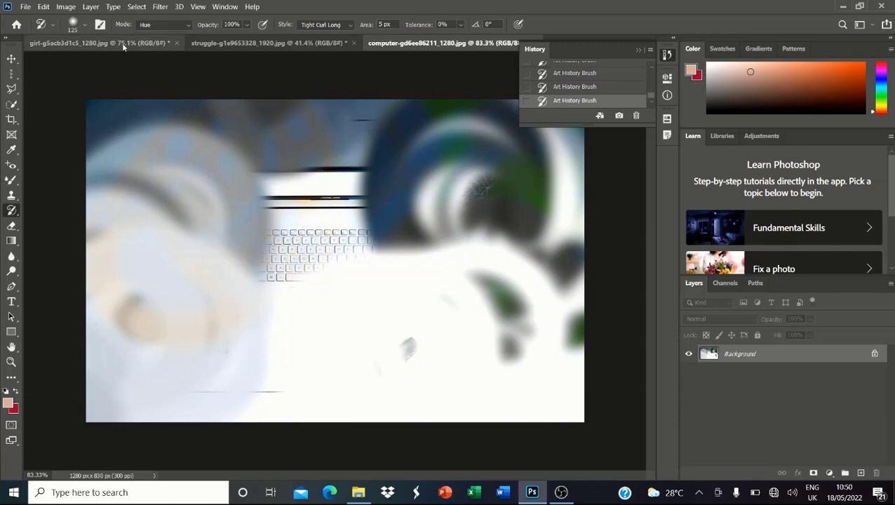
# Set the brush's blending mode to Darken and paint dark curls across the whole image, including the green plant area
pyautogui.click(150, 27)
pyautogui.click(151, 89)
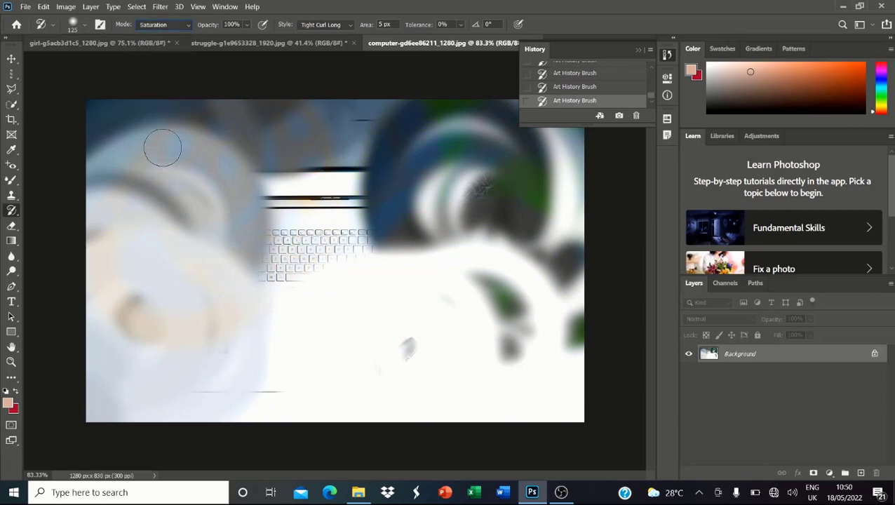
pyautogui.click(162, 24)
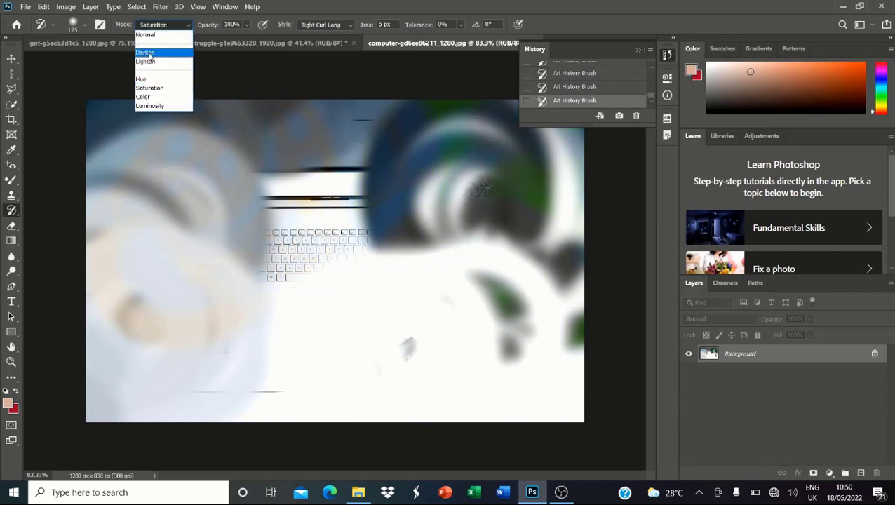
pyautogui.click(147, 53)
pyautogui.moveTo(155, 191)
pyautogui.mouseDown()
pyautogui.moveTo(126, 312)
pyautogui.moveTo(123, 360)
pyautogui.moveTo(235, 411)
pyautogui.mouseUp()
pyautogui.moveTo(390, 409); pyautogui.dragTo(330, 389)
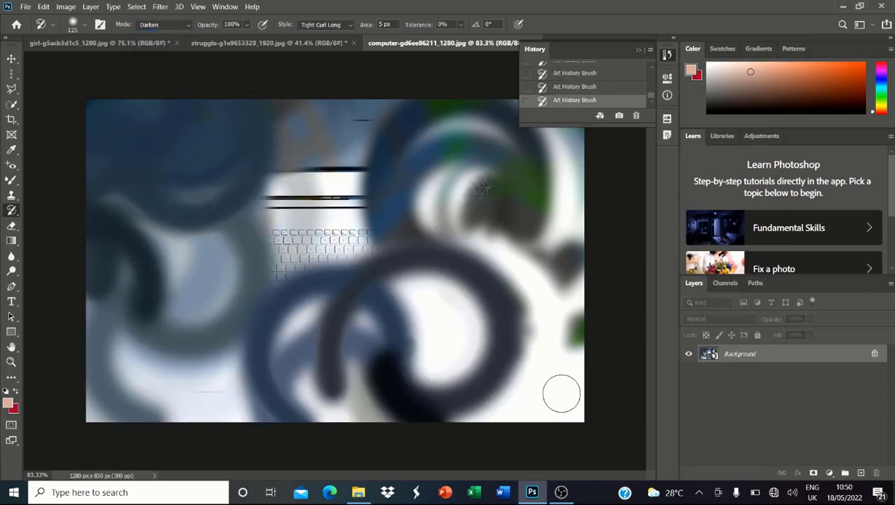
pyautogui.moveTo(552, 274)
pyautogui.mouseDown()
pyautogui.moveTo(524, 180)
pyautogui.moveTo(374, 154)
pyautogui.moveTo(297, 200)
pyautogui.moveTo(270, 300)
pyautogui.mouseUp()
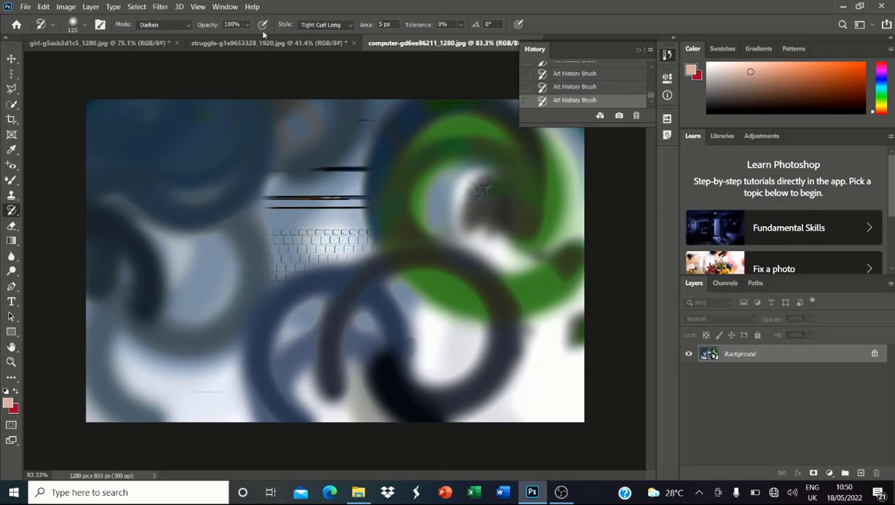
# View the open photo of the girl, and return to the painted computer image
pyautogui.click(298, 44)
pyautogui.click(105, 43)
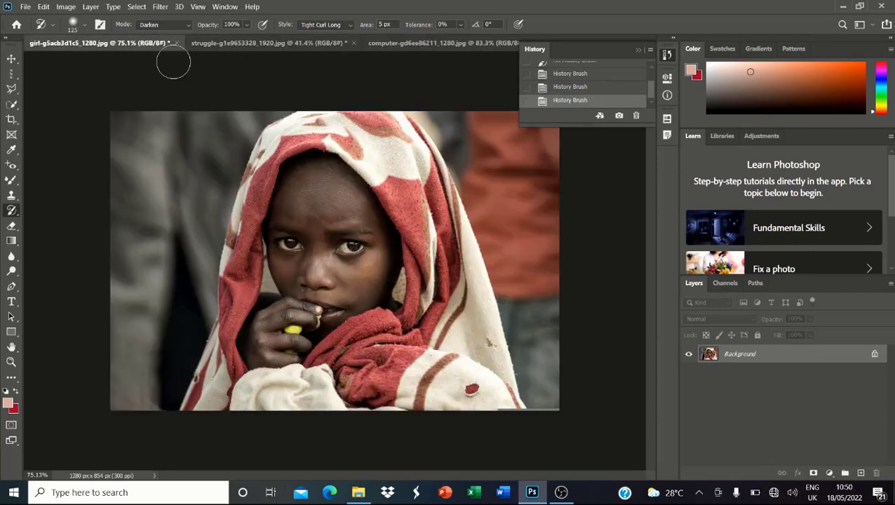
pyautogui.click(438, 44)
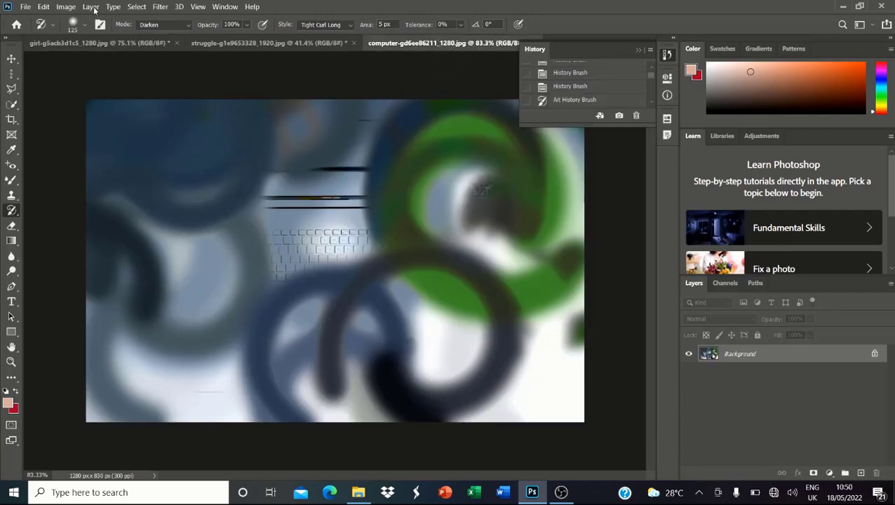
# Open the mountains-g7b2fc85c8_640 photo of the snowy peaks and flower meadow
pyautogui.click(25, 6)
pyautogui.click(42, 29)
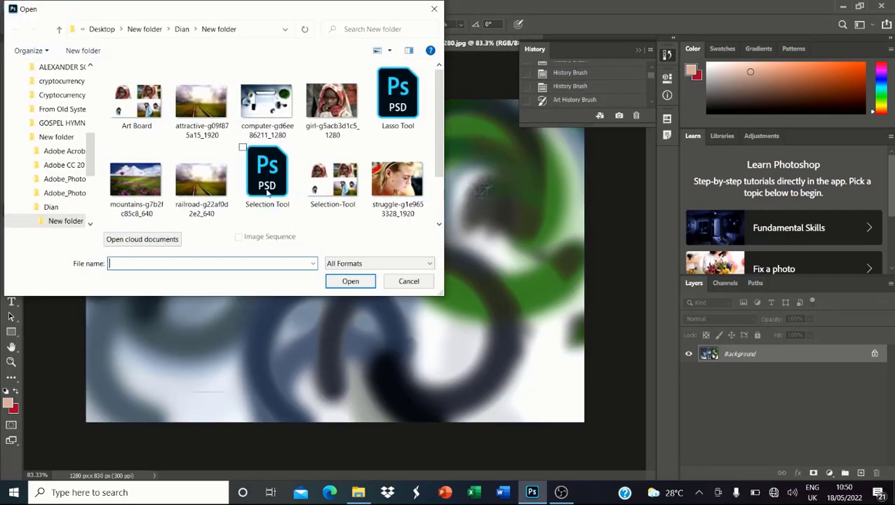
pyautogui.click(185, 177)
pyautogui.doubleClick(135, 179)
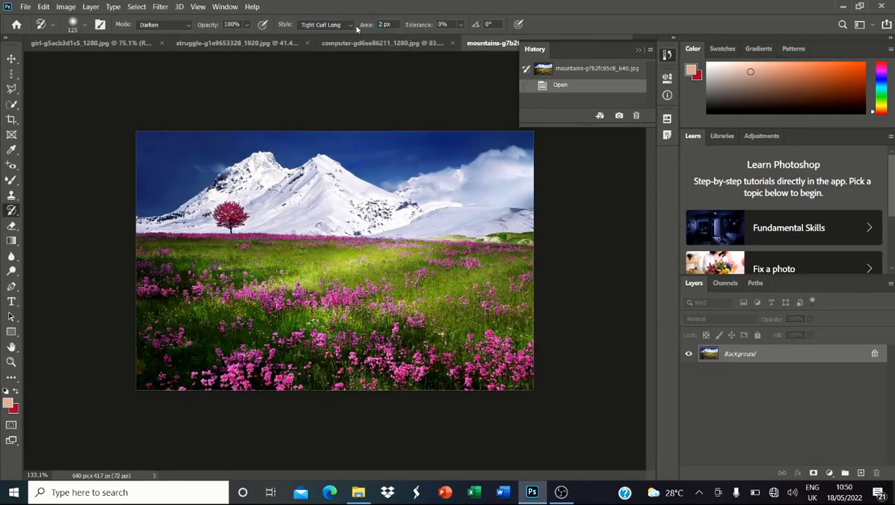
# Paint across the sky and snowy mountain tops with the Art History Brush in Darken mode and Tight Curl Long style
pyautogui.moveTo(176, 148); pyautogui.dragTo(262, 144)
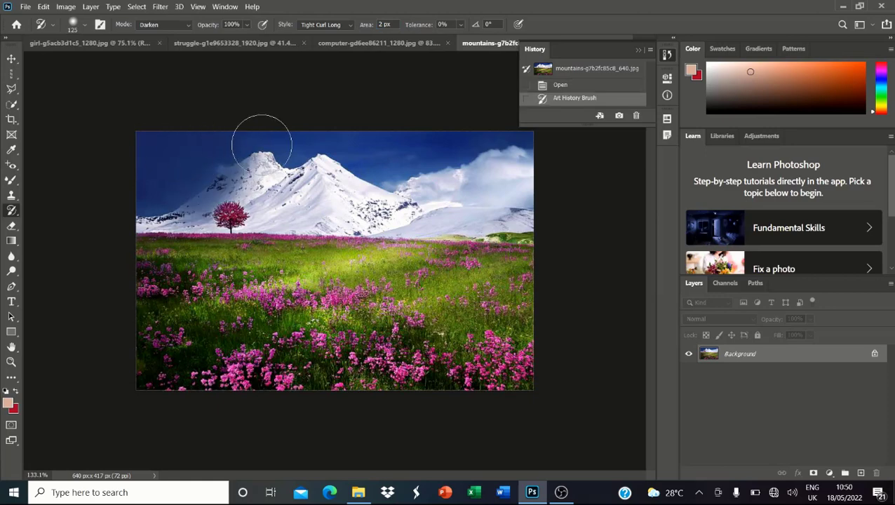
pyautogui.moveTo(330, 134); pyautogui.dragTo(390, 134)
pyautogui.moveTo(509, 150); pyautogui.dragTo(486, 154)
pyautogui.moveTo(403, 143); pyautogui.dragTo(312, 143)
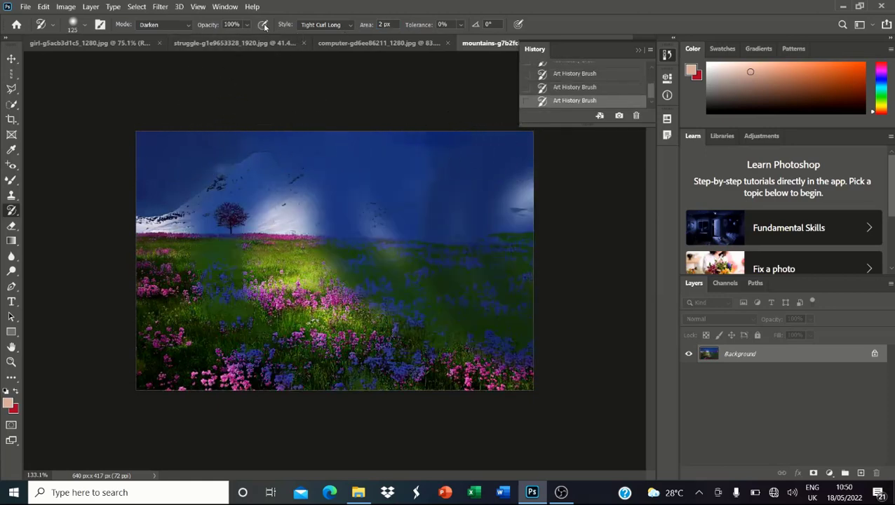
# Set the brush style to Dab and paint from the mountain base down over the flower meadow
pyautogui.click(324, 24)
pyautogui.click(312, 83)
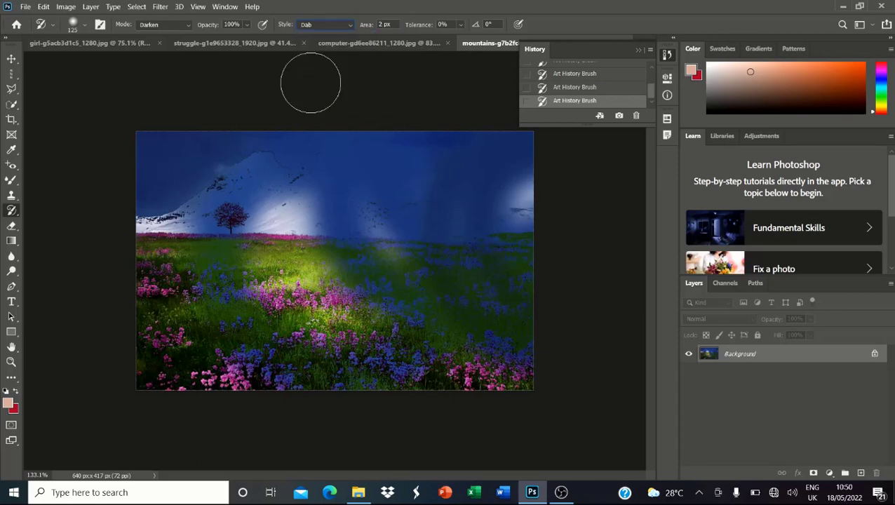
pyautogui.moveTo(292, 228)
pyautogui.mouseDown()
pyautogui.moveTo(222, 285)
pyautogui.moveTo(216, 327)
pyautogui.moveTo(300, 353)
pyautogui.moveTo(412, 365)
pyautogui.moveTo(492, 355)
pyautogui.moveTo(466, 303)
pyautogui.moveTo(321, 307)
pyautogui.mouseUp()
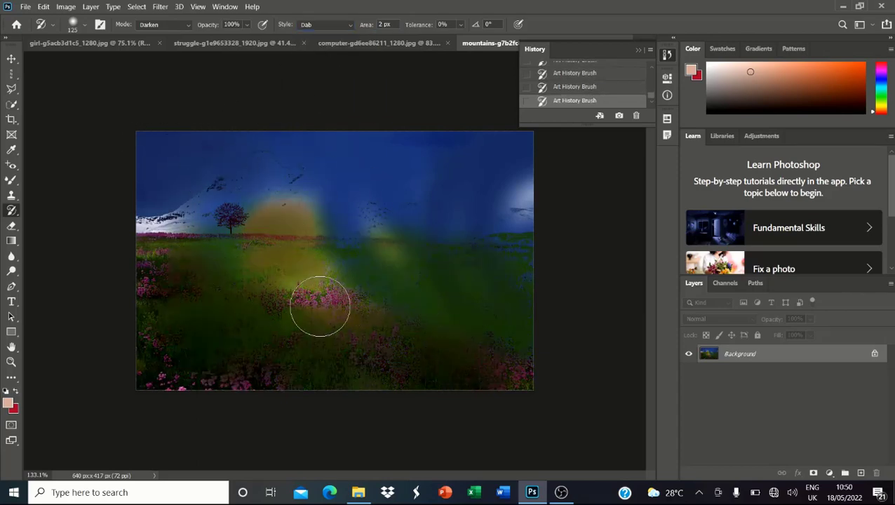
# Return to the painted computer image and switch to the History Brush tool
pyautogui.click(361, 43)
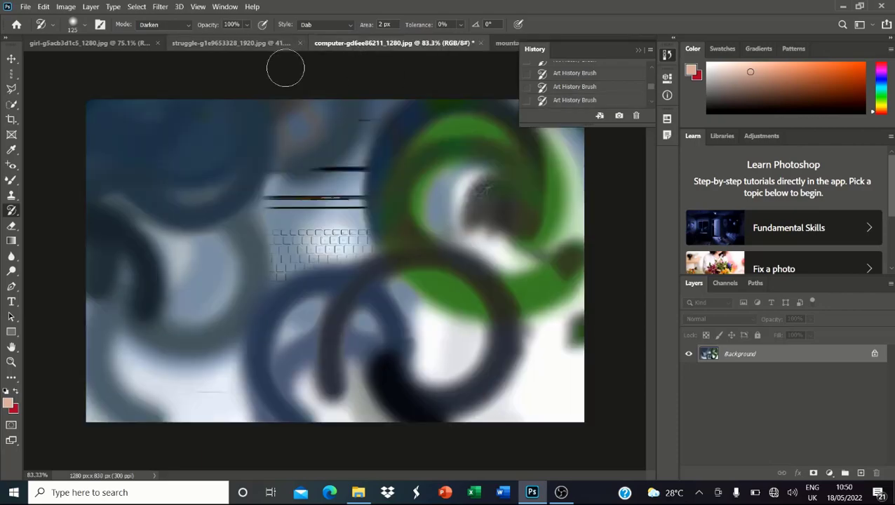
pyautogui.scroll(2, 360, 240)
pyautogui.scroll(-4, 356, 199)
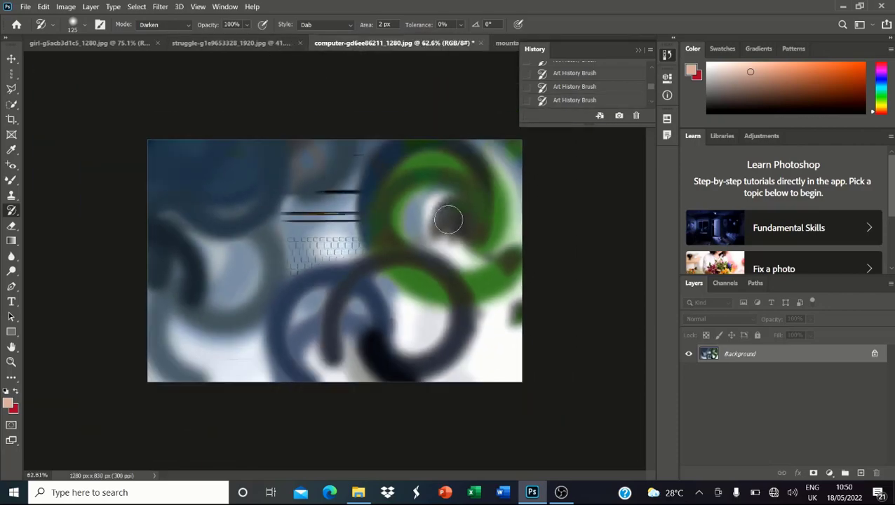
pyautogui.scroll(1, 448, 221)
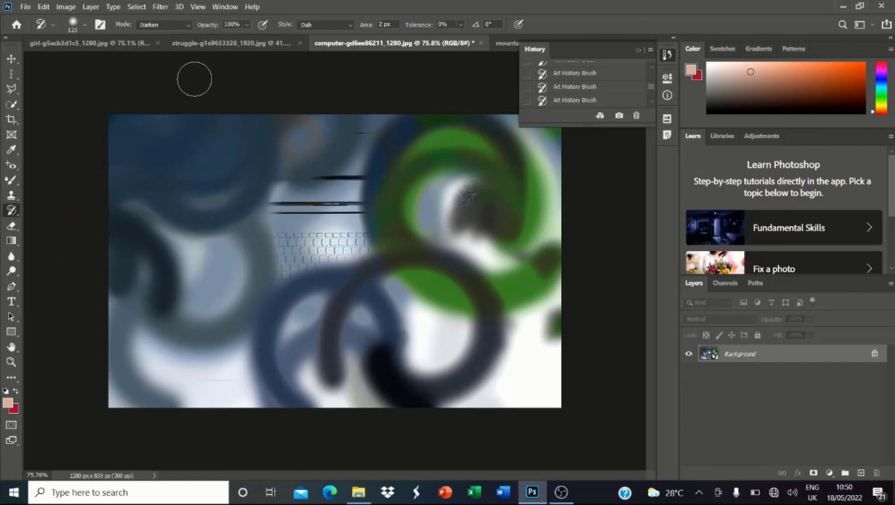
pyautogui.rightClick(7, 211)
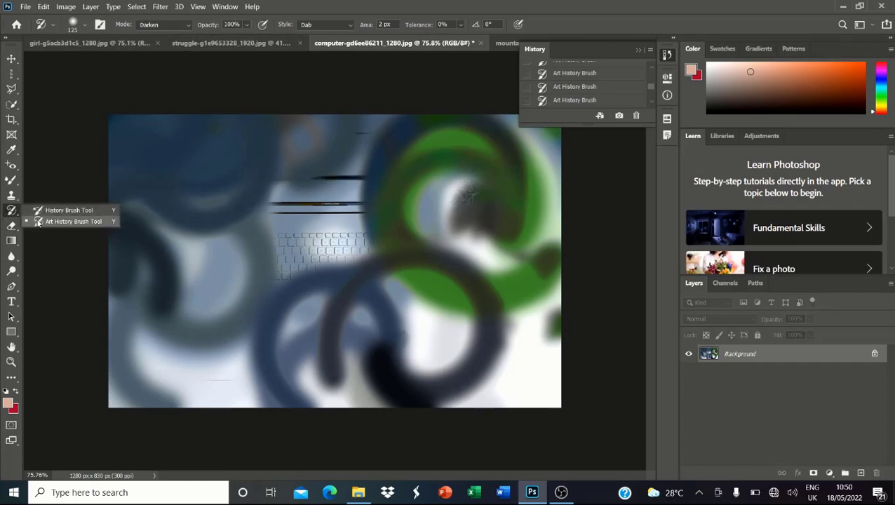
pyautogui.click(63, 210)
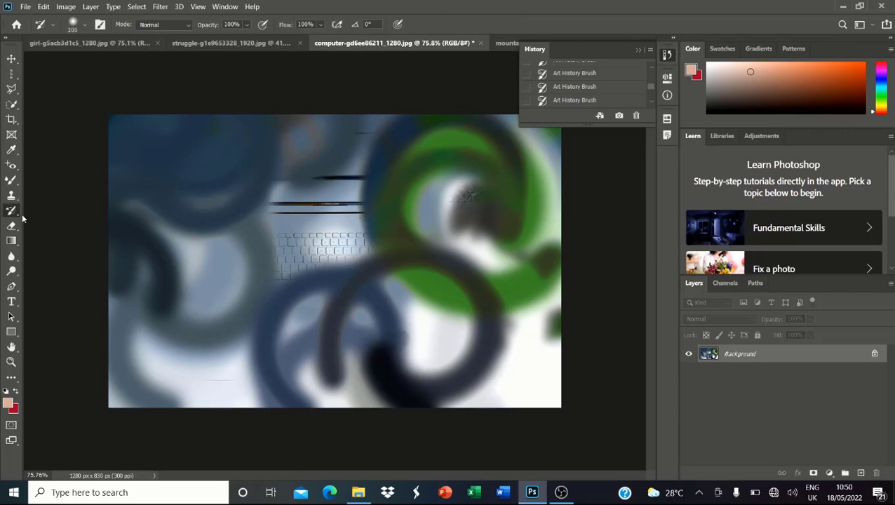
pyautogui.rightClick(20, 214)
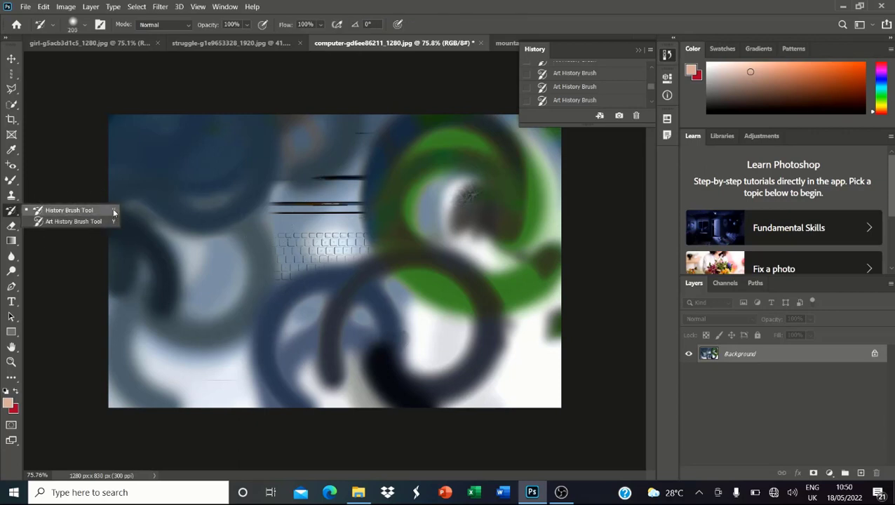
pyautogui.click(70, 210)
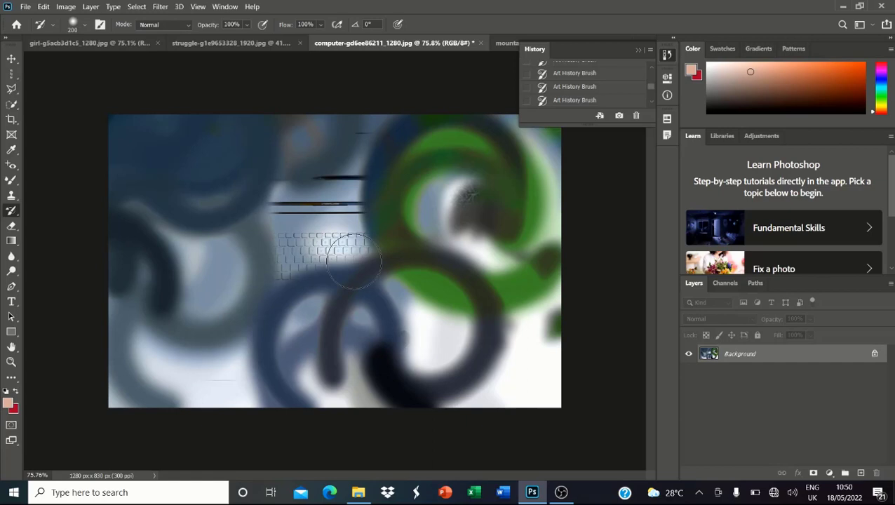
# Enlarge the History Brush to 700 px and paint over the whole computer image to restore the original photo
pyautogui.press(']')
pyautogui.press(']')
pyautogui.press(']')
pyautogui.press(']')
pyautogui.press(']')
pyautogui.moveTo(355, 261)
pyautogui.mouseDown()
pyautogui.moveTo(330, 246)
pyautogui.moveTo(361, 244)
pyautogui.moveTo(307, 228)
pyautogui.moveTo(345, 229)
pyautogui.moveTo(351, 244)
pyautogui.moveTo(340, 284)
pyautogui.moveTo(304, 289)
pyautogui.moveTo(359, 290)
pyautogui.moveTo(340, 239)
pyautogui.moveTo(346, 227)
pyautogui.moveTo(313, 233)
pyautogui.moveTo(338, 255)
pyautogui.moveTo(453, 298)
pyautogui.mouseUp()
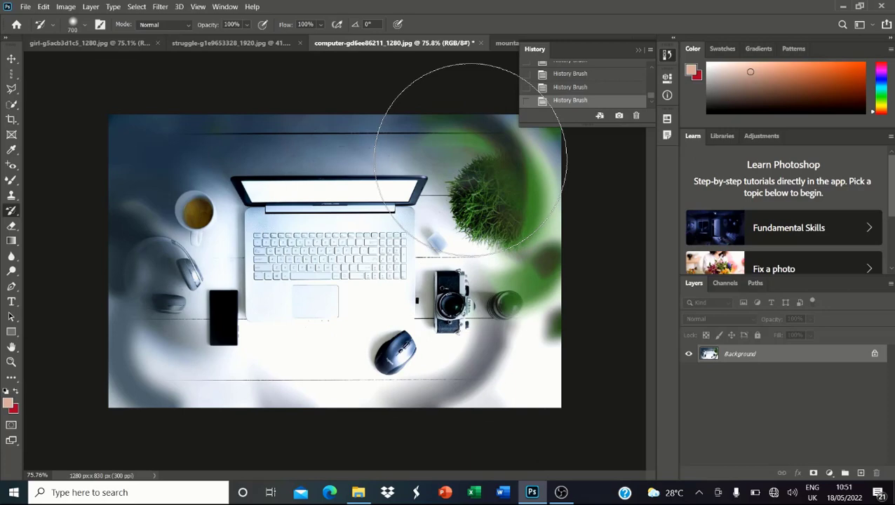
pyautogui.moveTo(471, 160)
pyautogui.mouseDown()
pyautogui.moveTo(175, 158)
pyautogui.moveTo(125, 317)
pyautogui.moveTo(451, 282)
pyautogui.moveTo(485, 158)
pyautogui.moveTo(504, 205)
pyautogui.moveTo(522, 334)
pyautogui.moveTo(328, 333)
pyautogui.moveTo(154, 259)
pyautogui.moveTo(377, 338)
pyautogui.moveTo(359, 186)
pyautogui.moveTo(189, 194)
pyautogui.moveTo(325, 338)
pyautogui.moveTo(559, 330)
pyautogui.mouseUp()
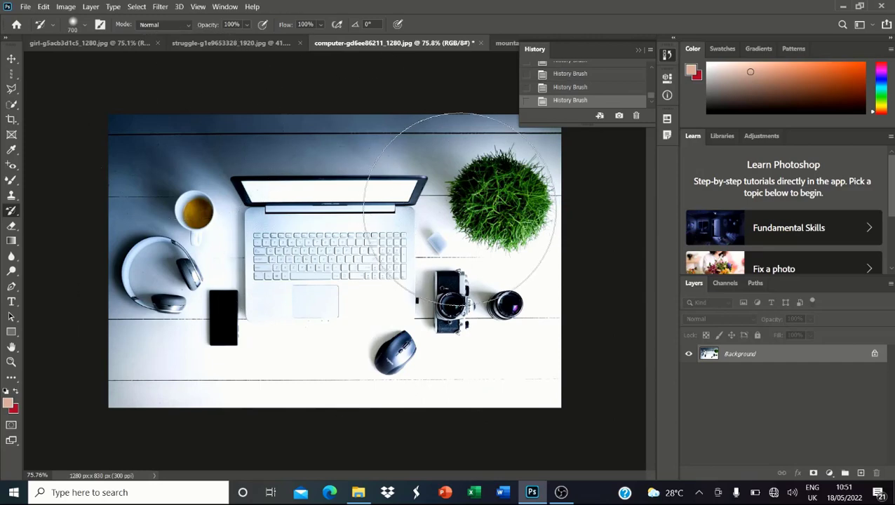
# Step back to the history state before the last History Brush stroke and inspect the laptop area up close
pyautogui.click(584, 87)
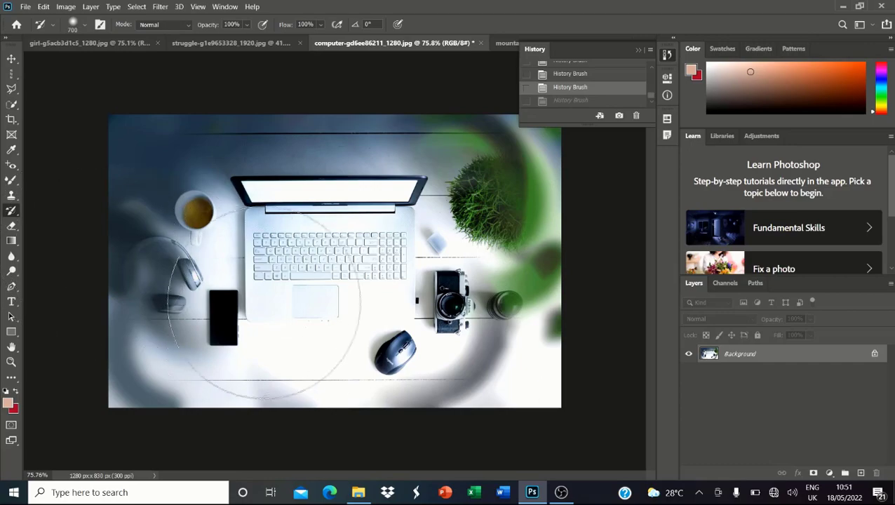
pyautogui.scroll(5, 329, 224)
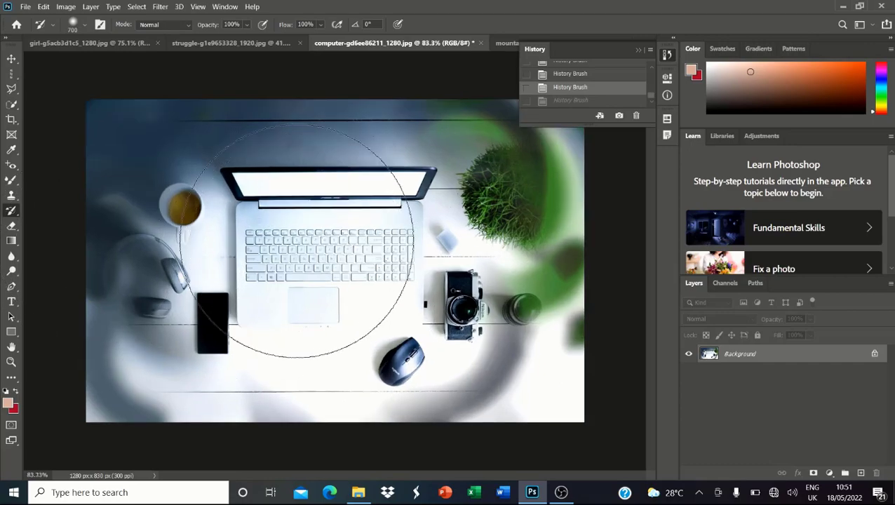
pyautogui.scroll(-5, 345, 254)
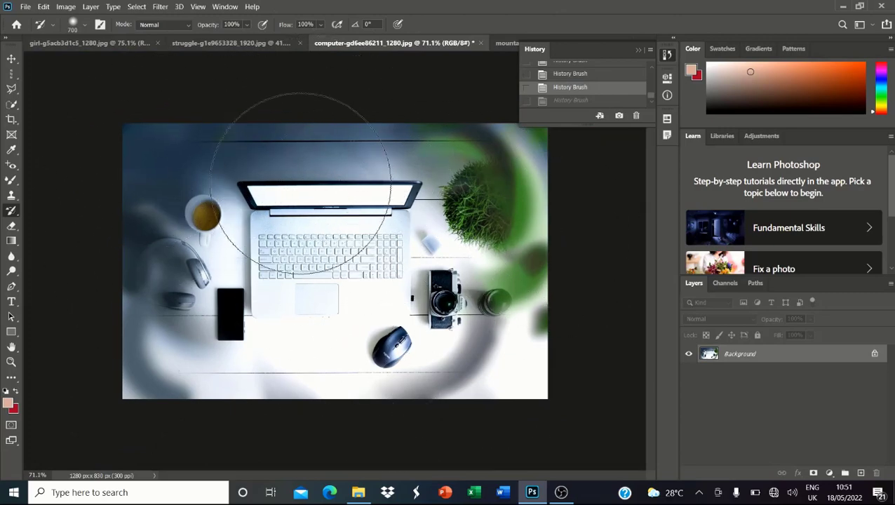
pyautogui.scroll(10, 300, 184)
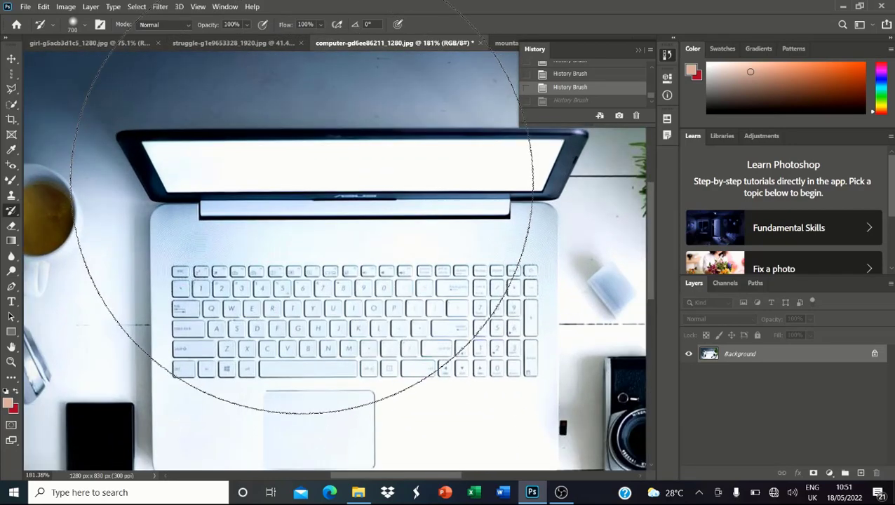
pyautogui.scroll(-3, 337, 210)
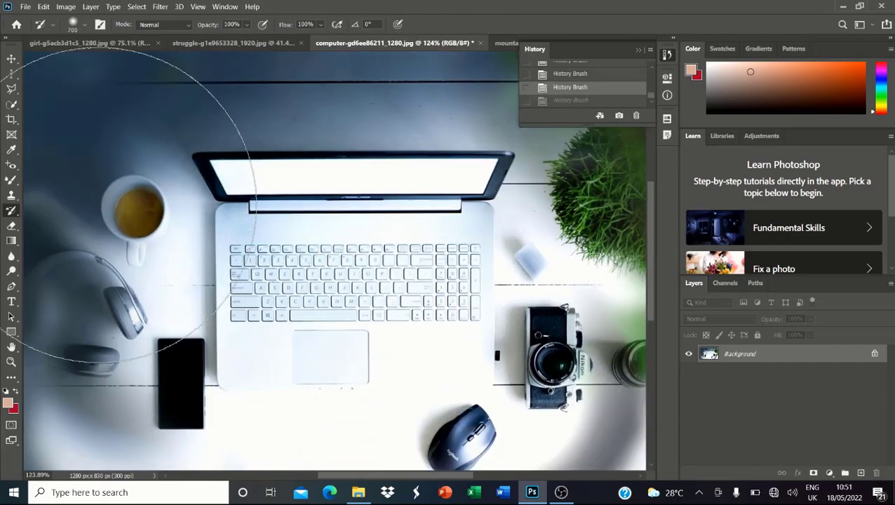